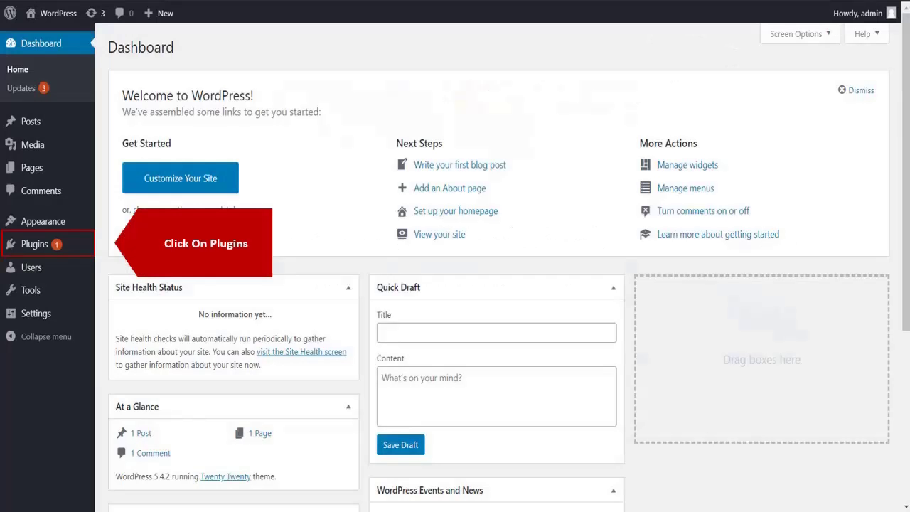
- Find 'OAuth client' in the plugin directory, then install and activate OAuth Single Sign On – SSO (OAuth Client)
{"action": "left_click", "coordinate": [55, 250]}
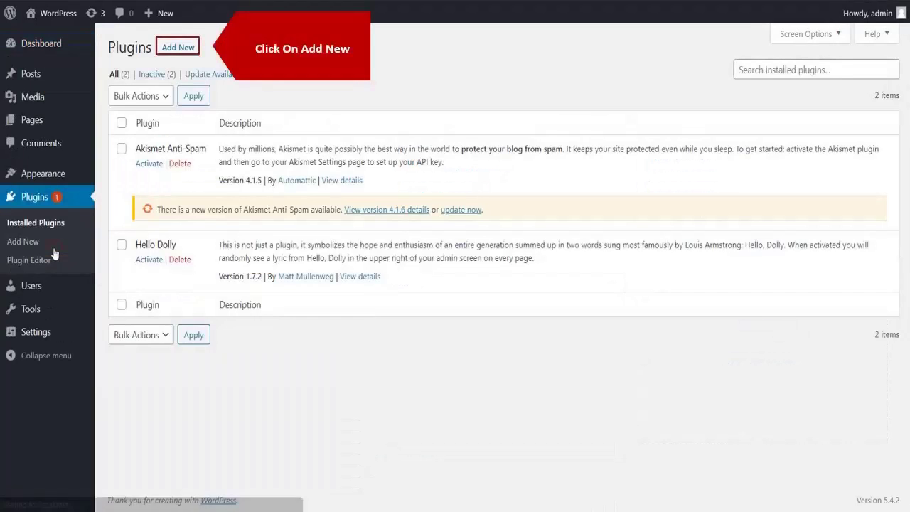
{"action": "left_click", "coordinate": [178, 47]}
{"action": "left_click", "coordinate": [732, 84]}
{"action": "type", "text": "OA"}
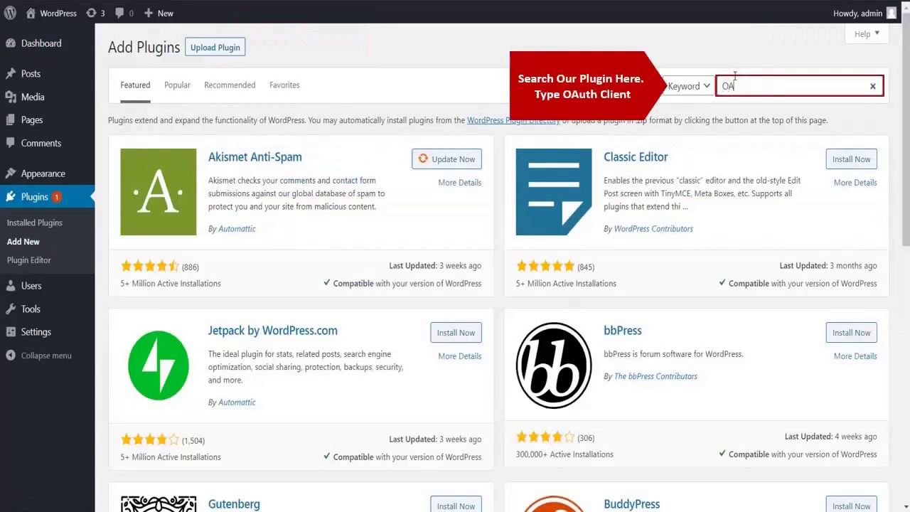
{"action": "type", "text": "uth client"}
{"action": "left_click", "coordinate": [453, 163]}
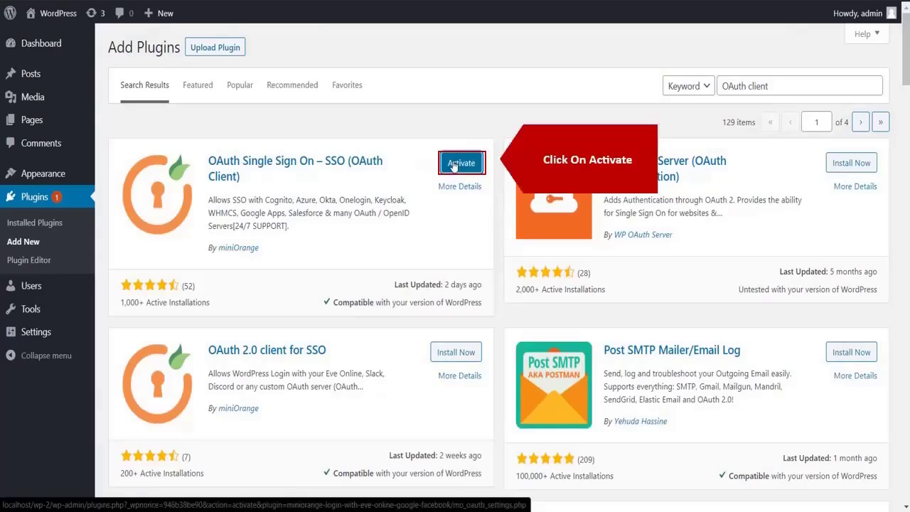
{"action": "left_click", "coordinate": [453, 164]}
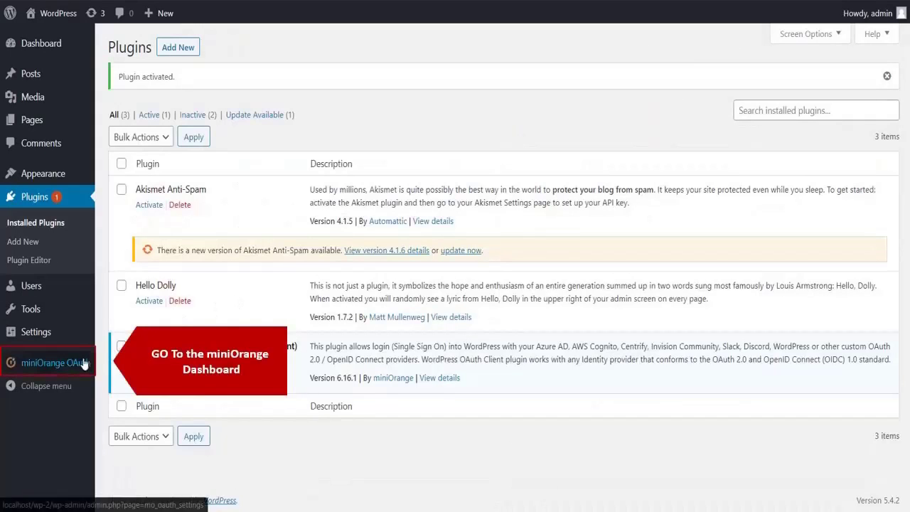
- In miniOrange OAuth, search providers for 'azure b' and pick Azure B2C with app name azureb2c
{"action": "left_click", "coordinate": [83, 362]}
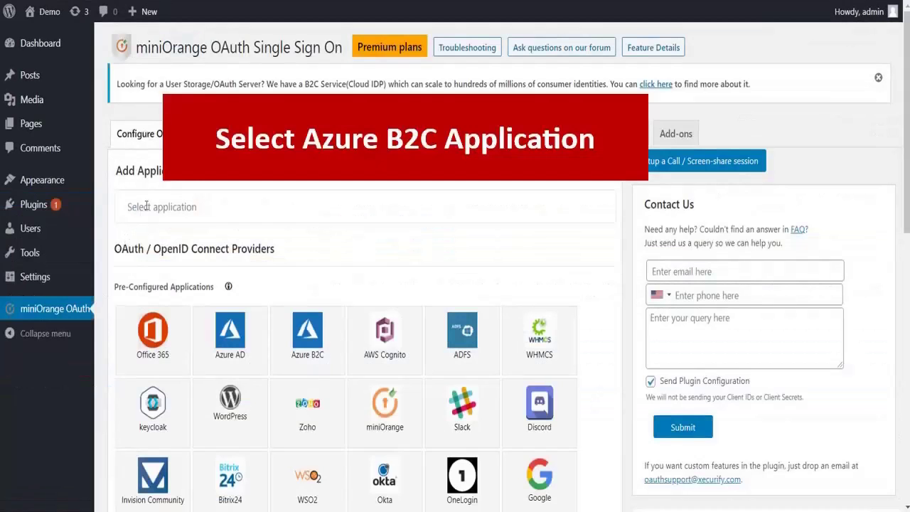
{"action": "left_click", "coordinate": [146, 206]}
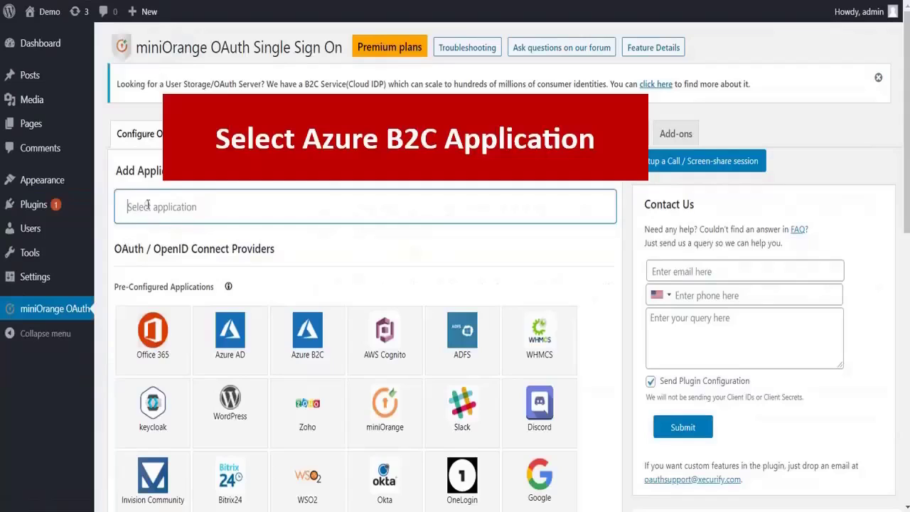
{"action": "type", "text": "azur"}
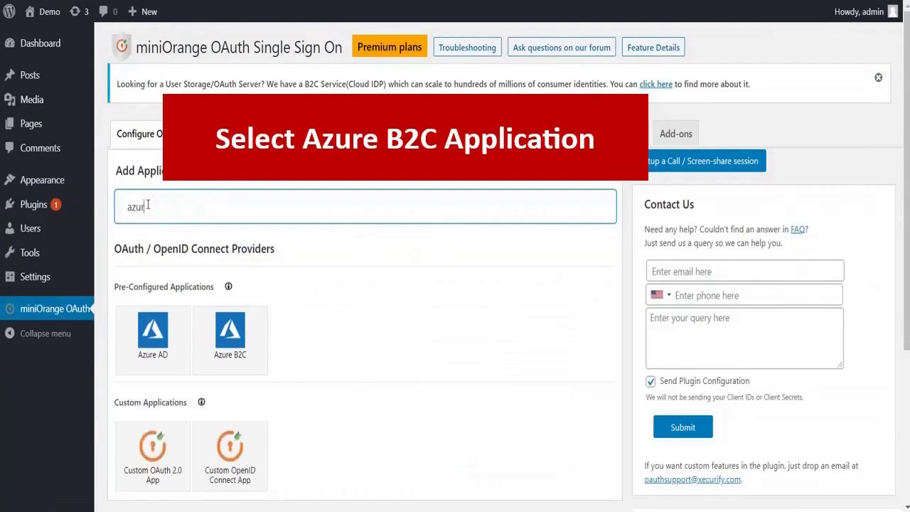
{"action": "type", "text": "e b2c"}
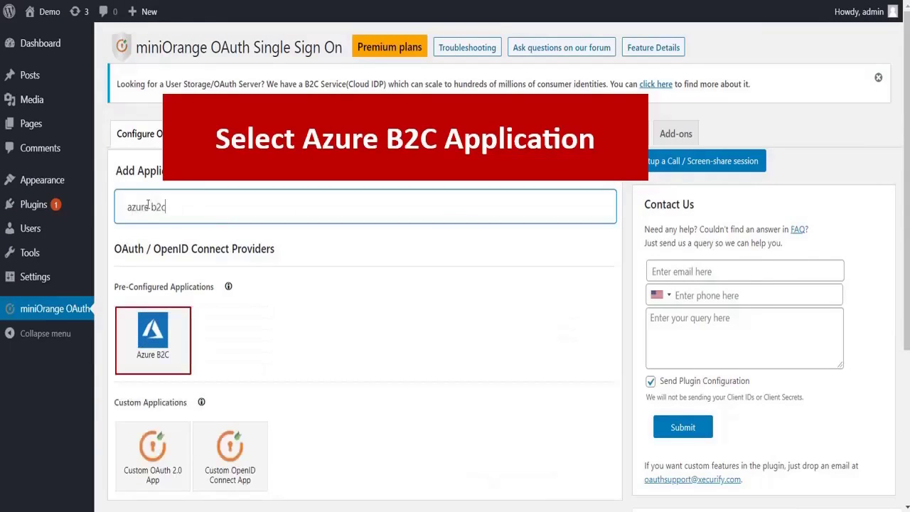
{"action": "left_click", "coordinate": [153, 338]}
{"action": "left_click", "coordinate": [306, 263]}
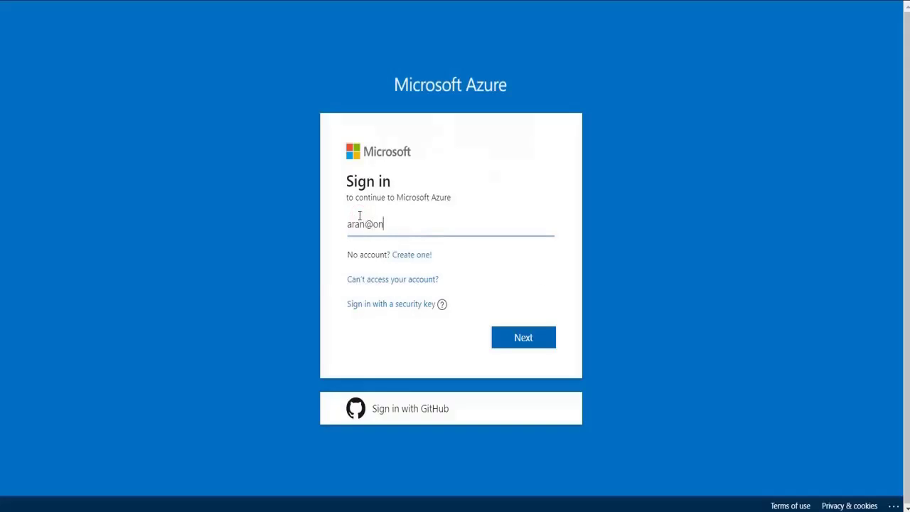
- Sign in to the Azure portal with the account e-mail and password, choosing to stay signed in
{"action": "type", "text": "onmicrosoft.com"}
{"action": "left_click", "coordinate": [519, 333]}
{"action": "type", "text": "•••••••••••"}
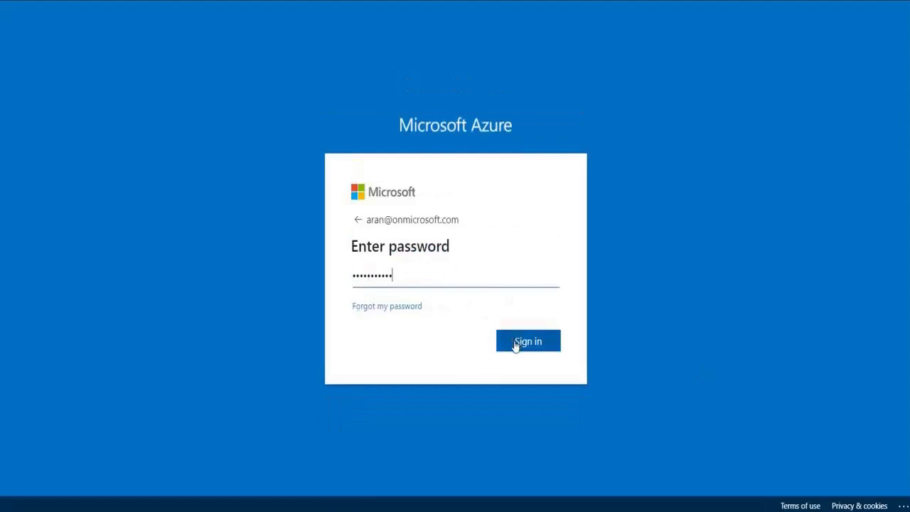
{"action": "left_click", "coordinate": [516, 346]}
{"action": "left_click", "coordinate": [522, 348]}
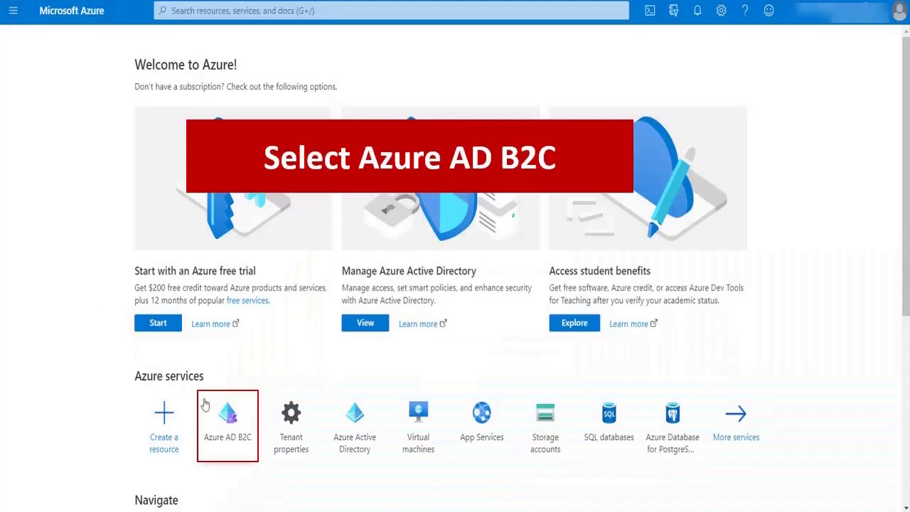
- In the Azure AD B2C tenant, start adding a new application under Applications (Legacy)
{"action": "left_click", "coordinate": [229, 419]}
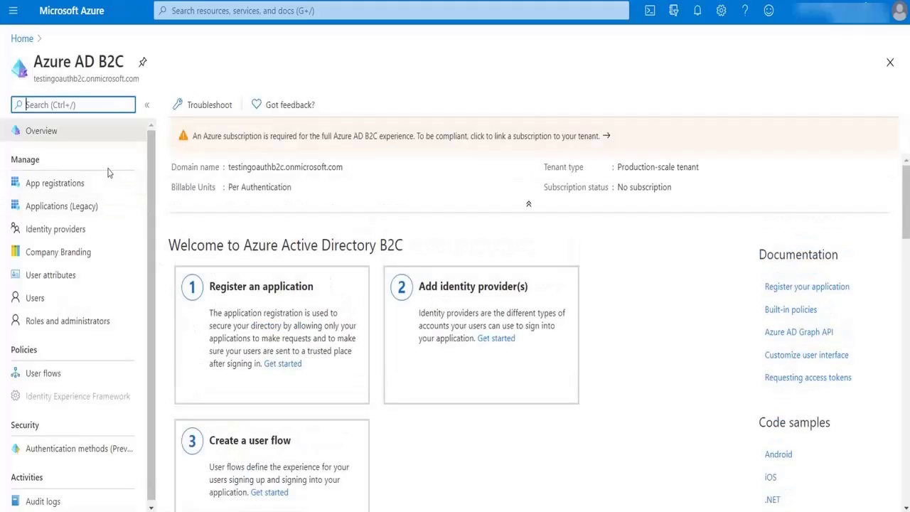
{"action": "left_click", "coordinate": [121, 211]}
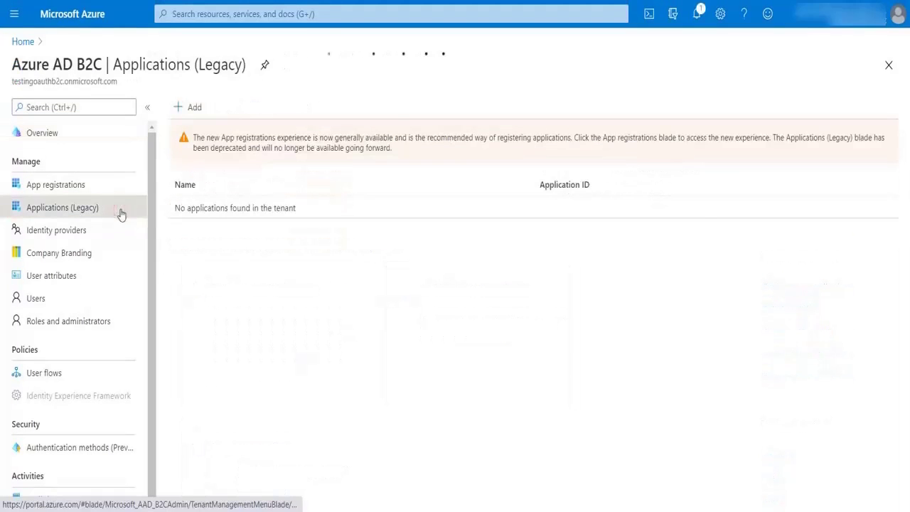
{"action": "left_click", "coordinate": [189, 107]}
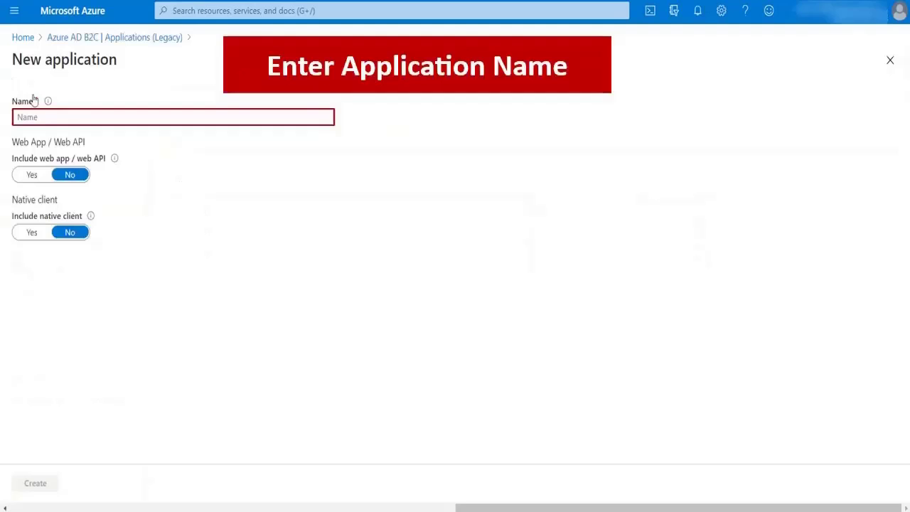
- Name the application TestOAuth, include web app/API, turn implicit flow off, and copy WordPress's callback URL
{"action": "type", "text": "TestOAuth"}
{"action": "left_click", "coordinate": [42, 177]}
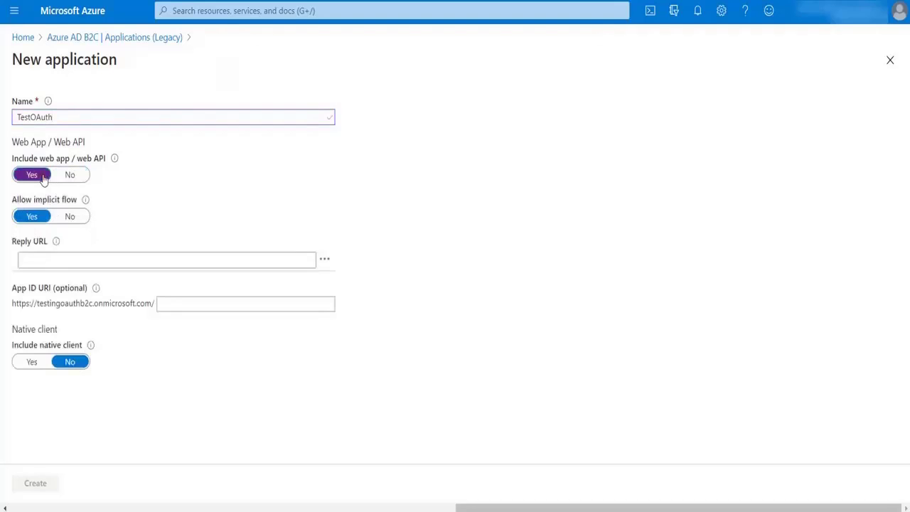
{"action": "left_click", "coordinate": [67, 224]}
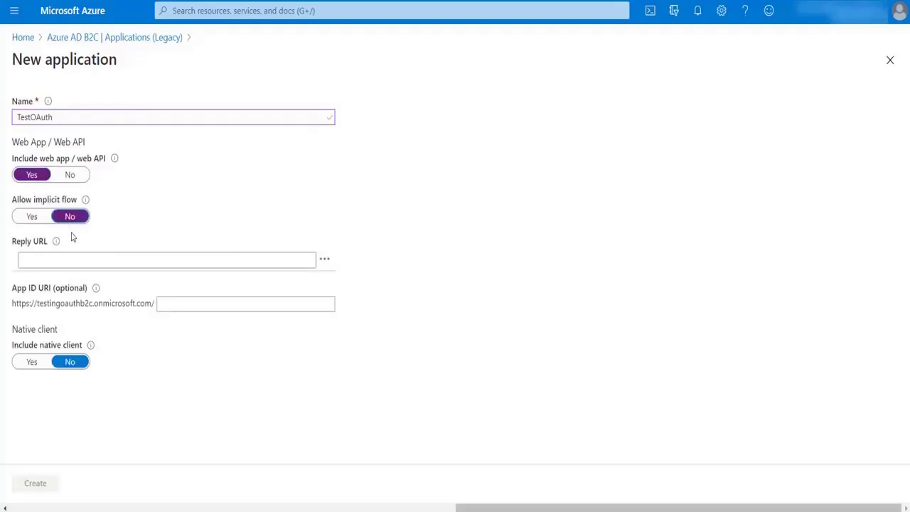
{"action": "left_click", "coordinate": [78, 265]}
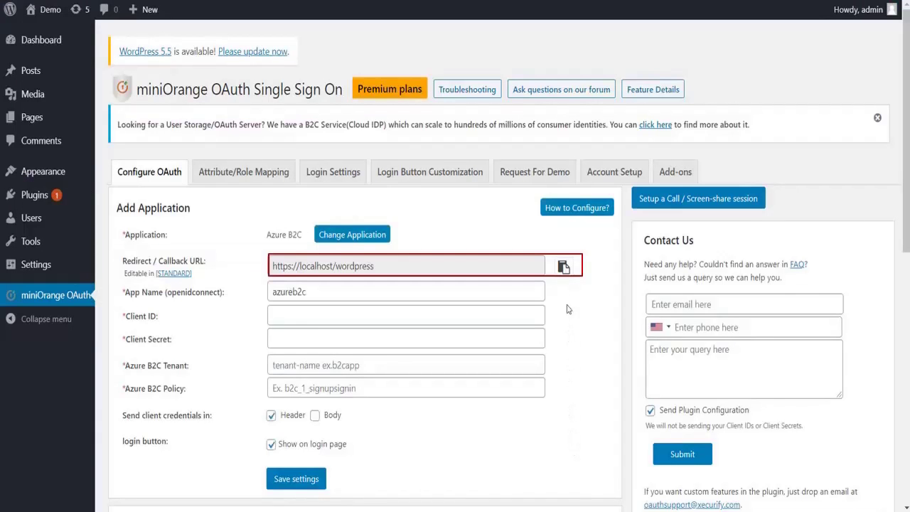
{"action": "left_click", "coordinate": [563, 268]}
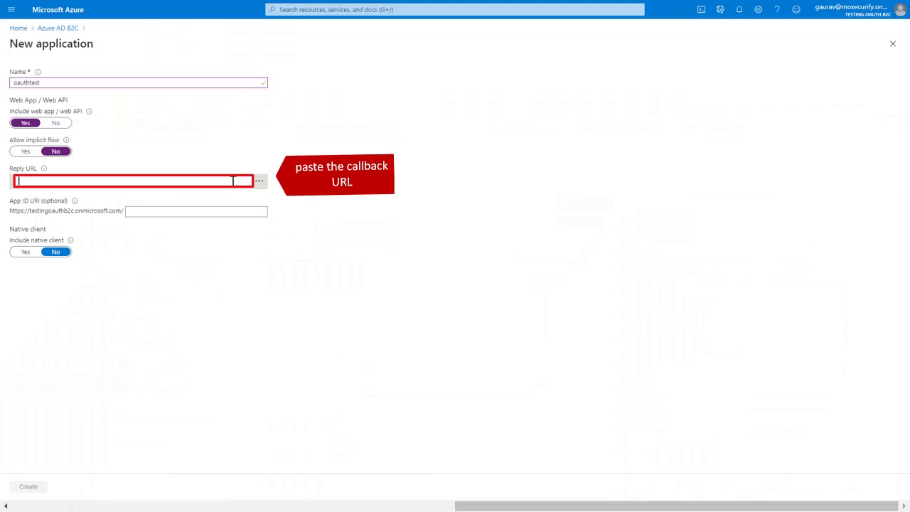
- Use the callback URL as TestOAuth's reply URL, then paste its Application ID into the plugin's Client ID
{"action": "key", "text": "ctrl+v"}
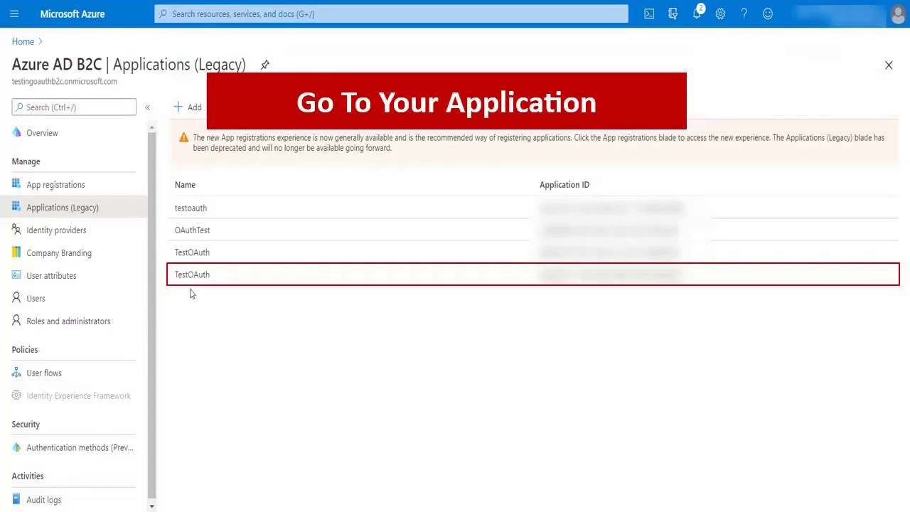
{"action": "left_click", "coordinate": [193, 274]}
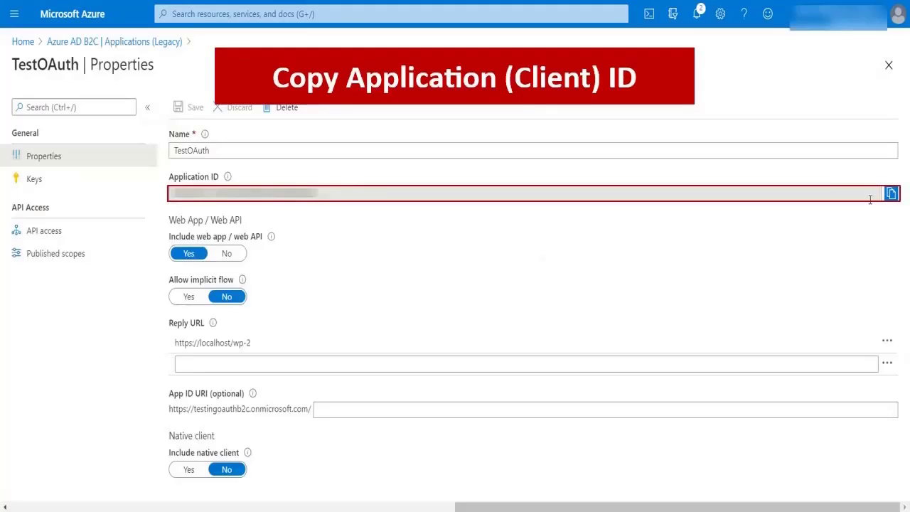
{"action": "left_click", "coordinate": [890, 193]}
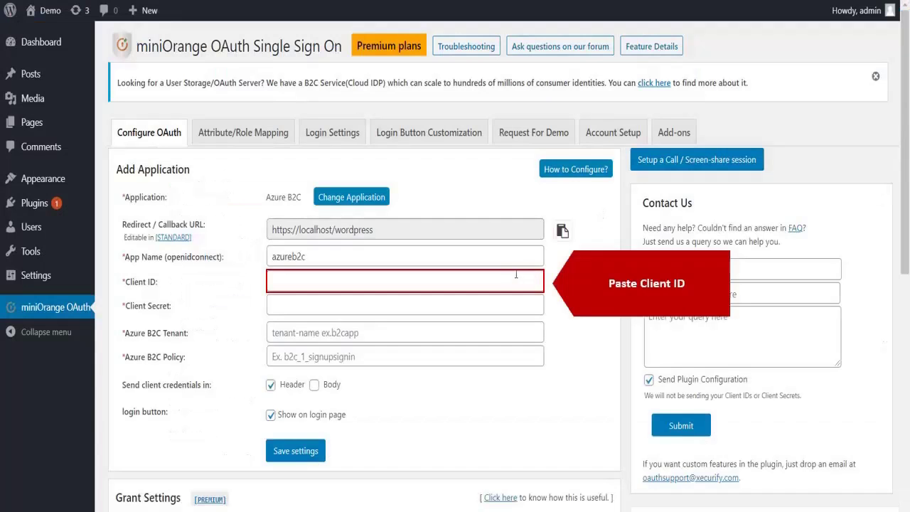
{"action": "left_click", "coordinate": [505, 274]}
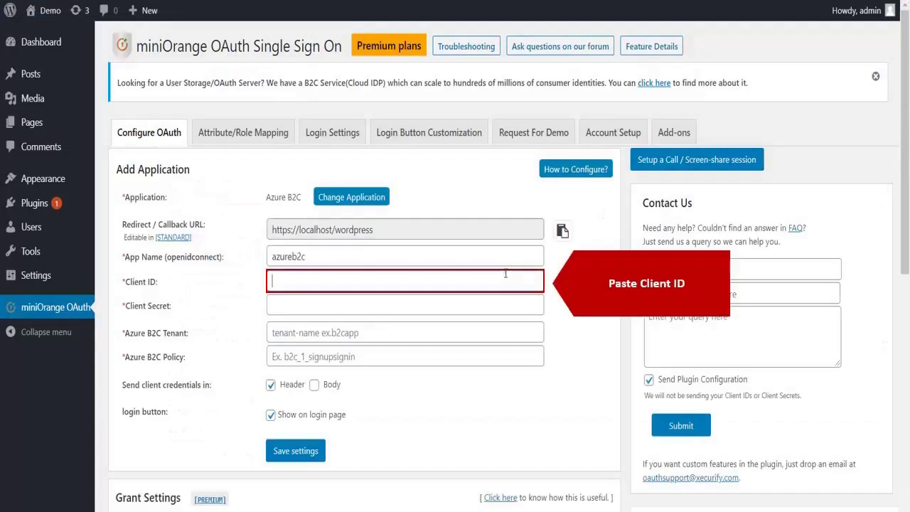
{"action": "key", "text": "ctrl+v"}
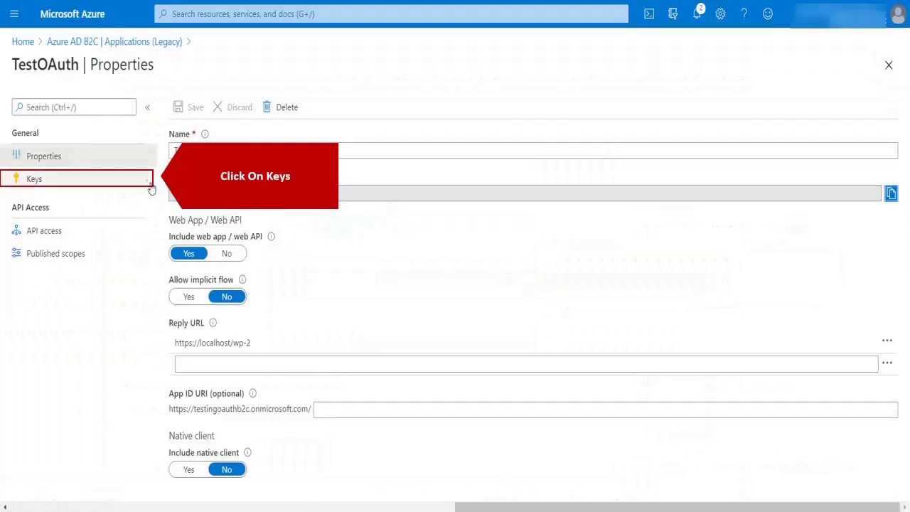
- Generate and save a new app key for TestOAuth and paste it into the plugin's Client Secret
{"action": "left_click", "coordinate": [144, 178]}
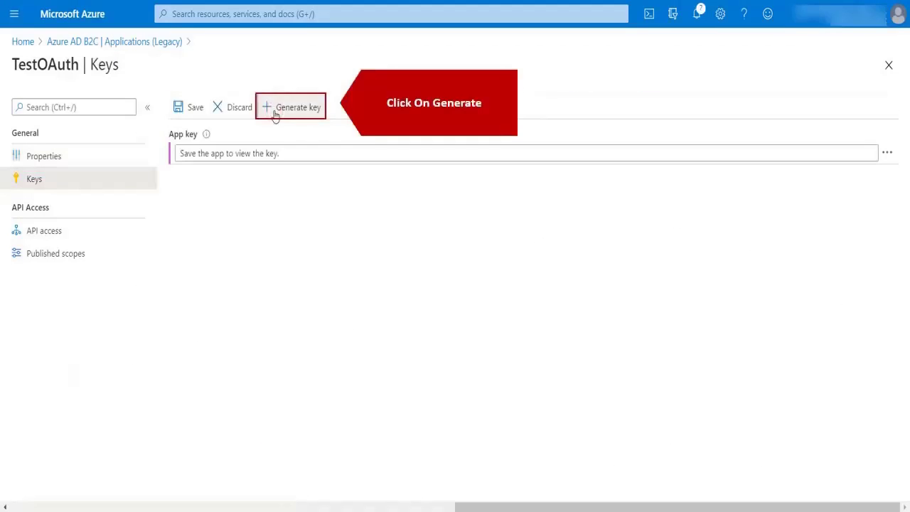
{"action": "left_click", "coordinate": [275, 114]}
{"action": "left_click", "coordinate": [188, 110]}
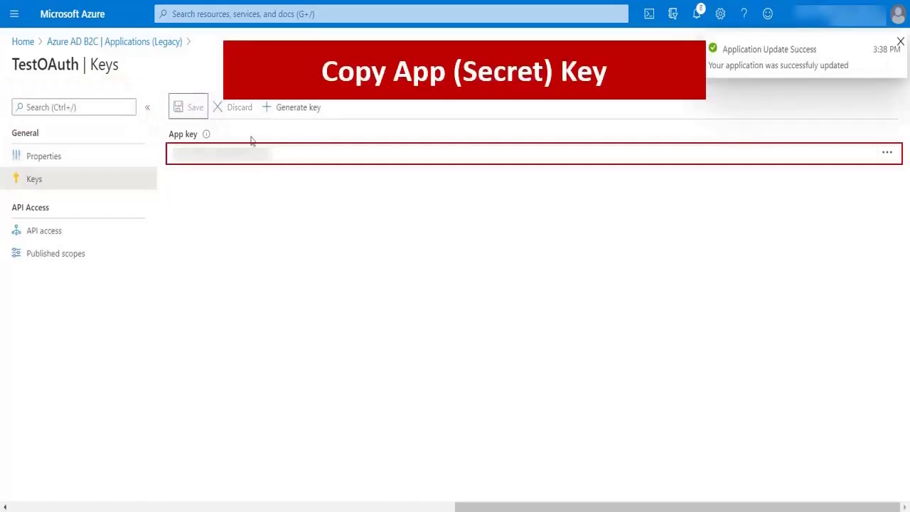
{"action": "left_click_drag", "start_coordinate": [272, 153], "coordinate": [173, 153]}
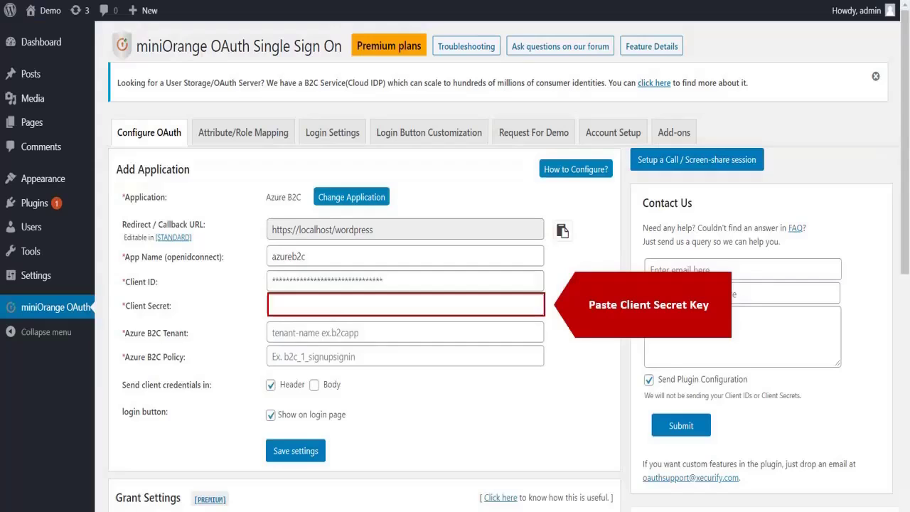
{"action": "left_click", "coordinate": [520, 305]}
{"action": "key", "text": "ctrl+v"}
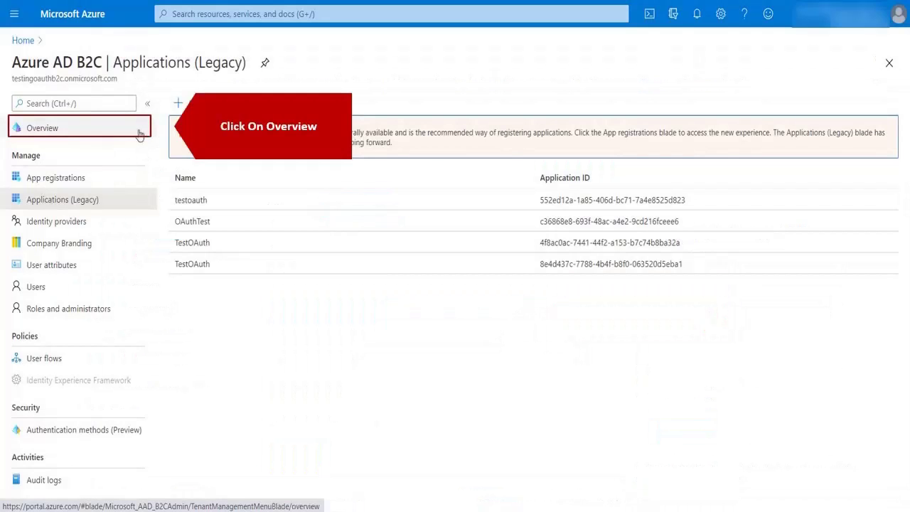
- Copy the tenant domain name testingoauthb2c from the Azure AD B2C Overview
{"action": "left_click", "coordinate": [139, 133]}
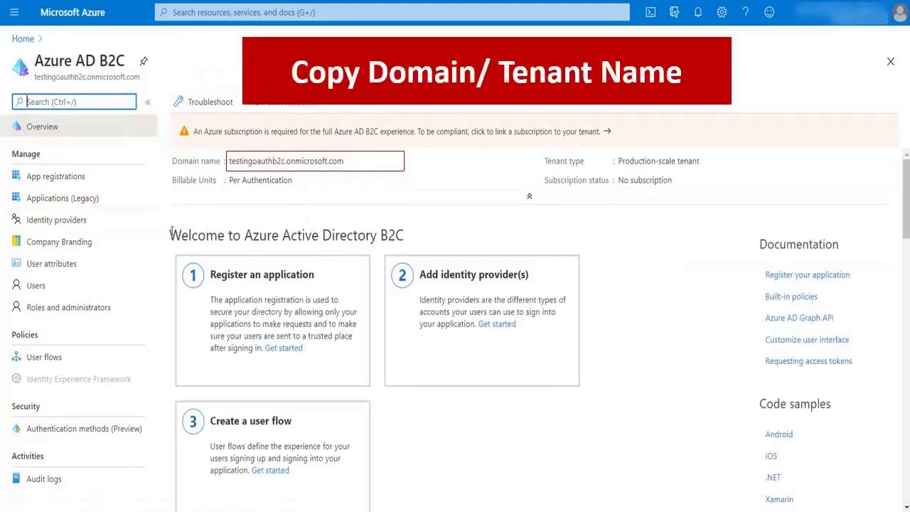
{"action": "left_click", "coordinate": [283, 162]}
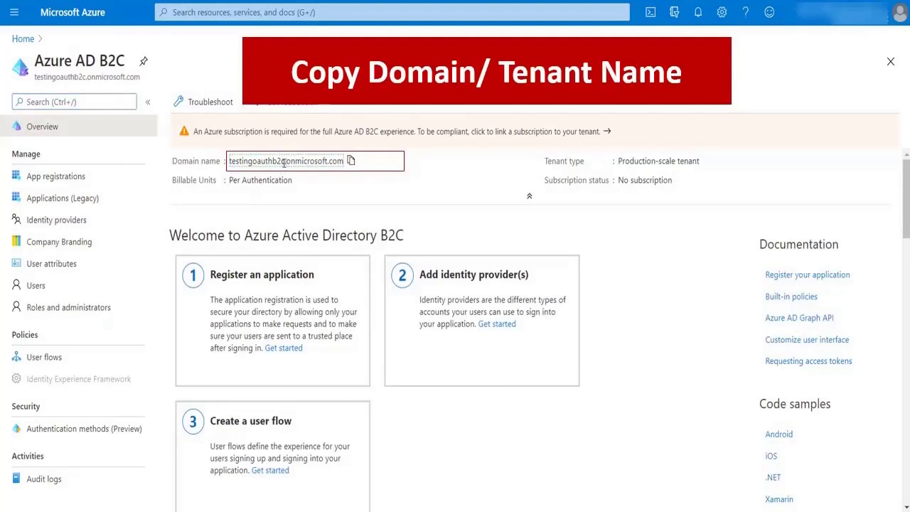
{"action": "left_click_drag", "start_coordinate": [283, 162], "coordinate": [230, 164]}
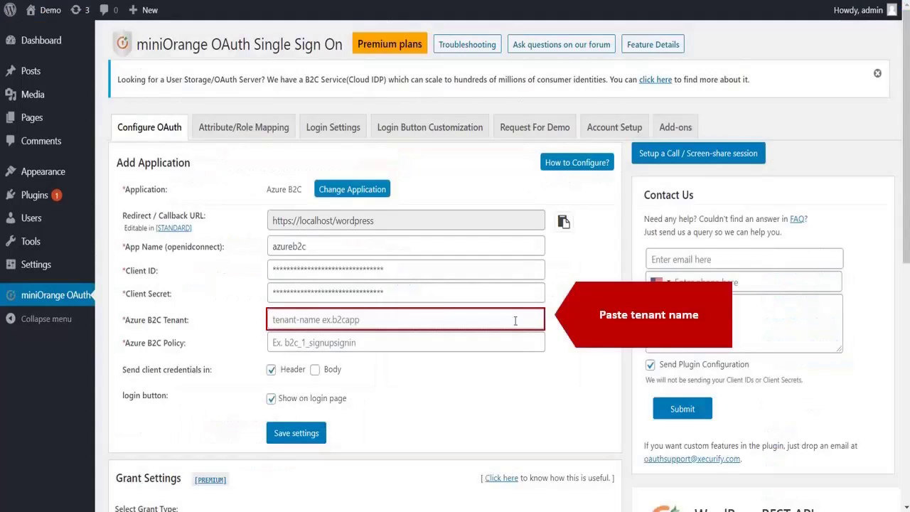
- Paste the domain into Azure B2C Tenant and delete '.onmicrosoft.com', leaving testingoauthb2c
{"action": "left_click", "coordinate": [515, 321]}
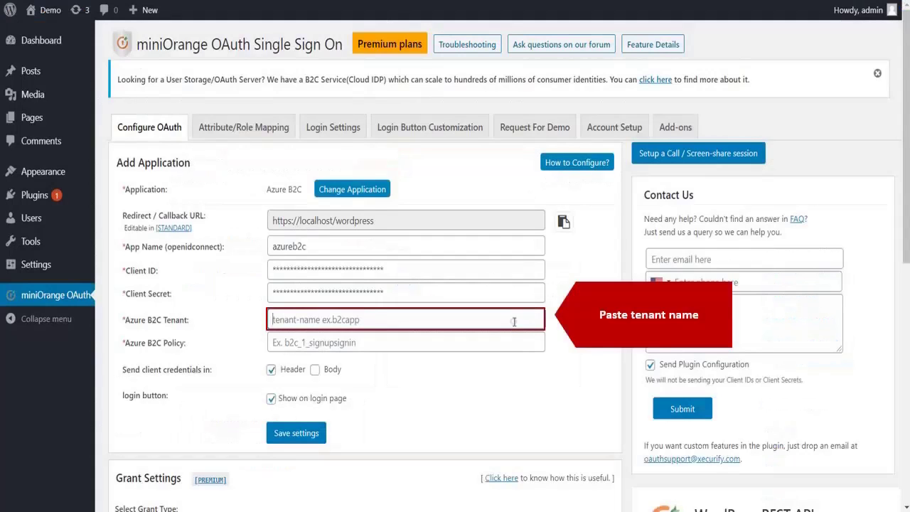
{"action": "key", "text": "ctrl+v"}
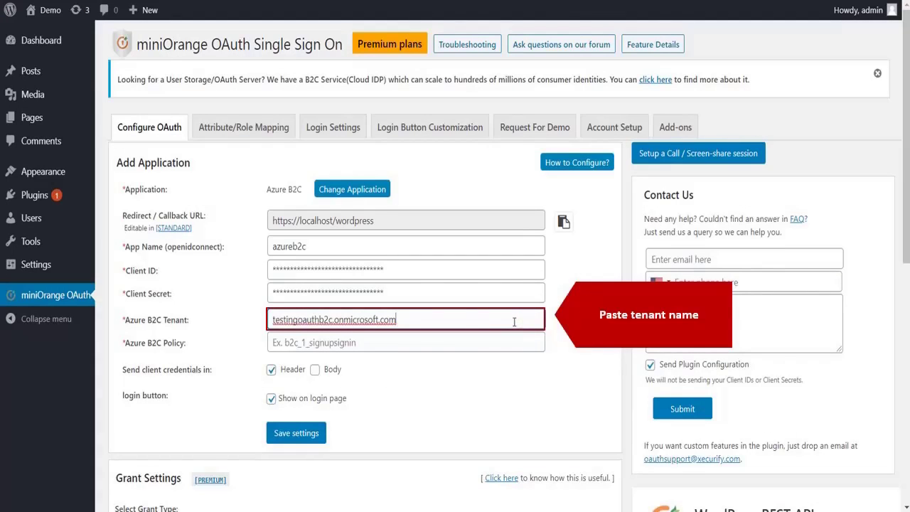
{"action": "left_click_drag", "start_coordinate": [493, 324], "coordinate": [333, 335]}
{"action": "key", "text": "BackSpace"}
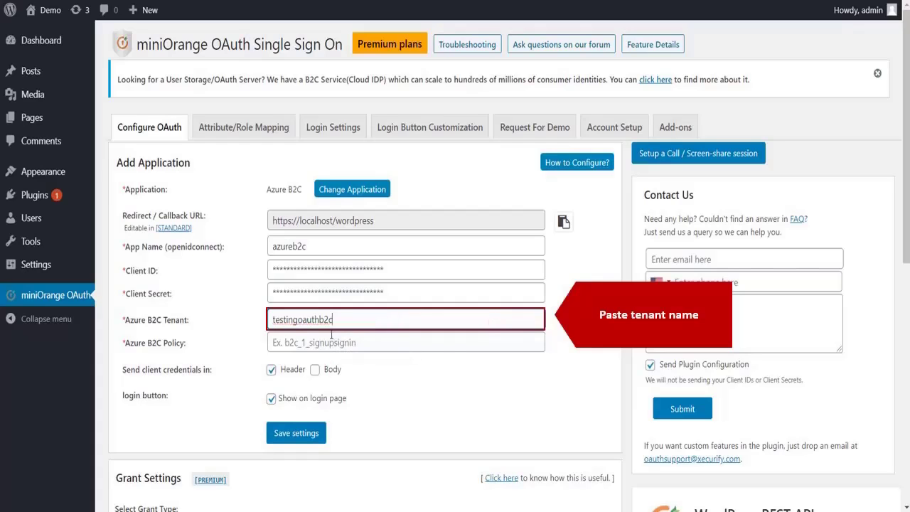
{"action": "left_click", "coordinate": [332, 342]}
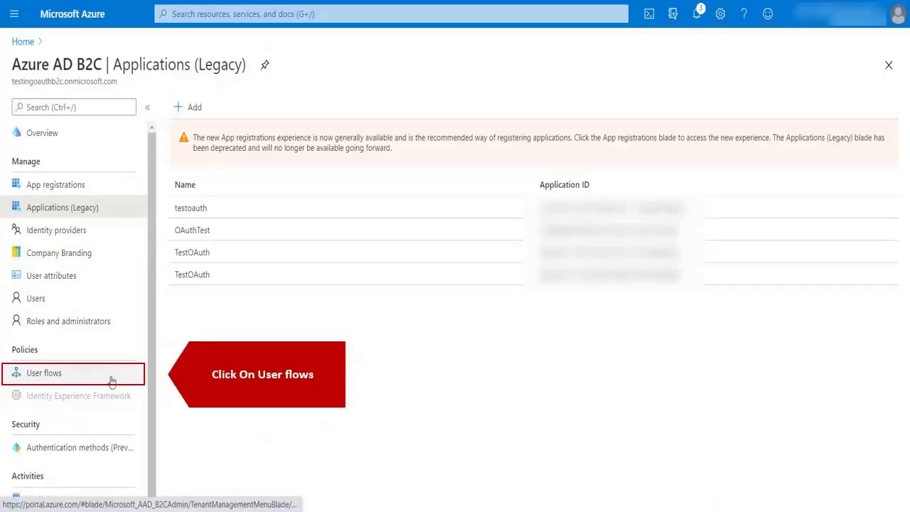
- Start a new user flow of type Sign up and sign in from the User flows page
{"action": "left_click", "coordinate": [113, 376]}
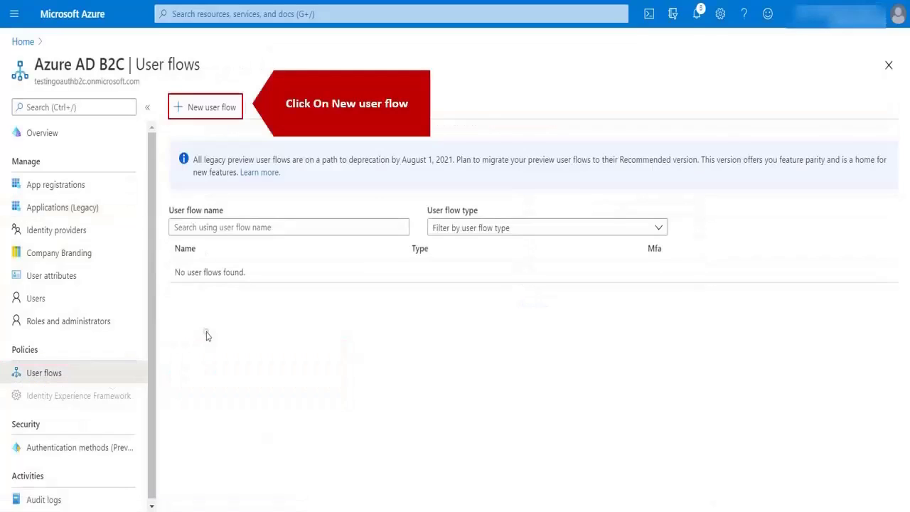
{"action": "left_click", "coordinate": [208, 115]}
{"action": "left_click", "coordinate": [152, 218]}
{"action": "scroll", "coordinate": [138, 353], "scroll_direction": "down", "scroll_amount": 3}
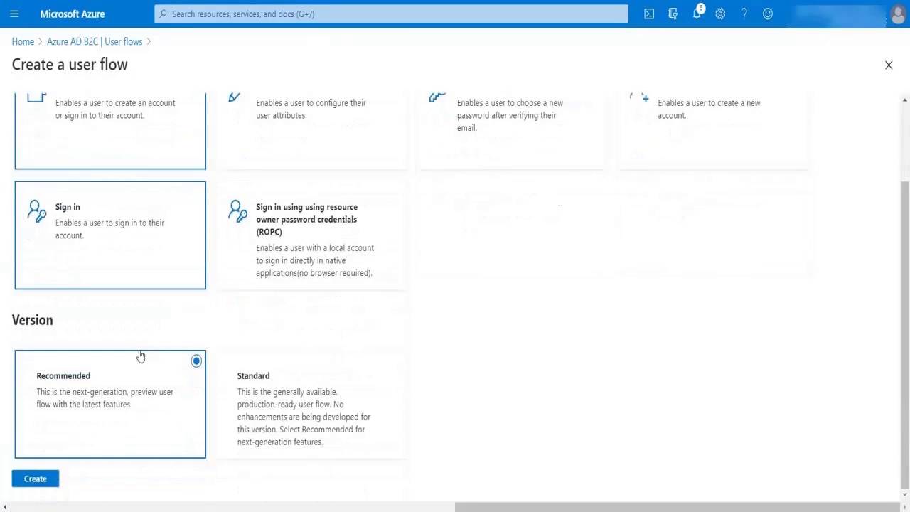
{"action": "left_click", "coordinate": [35, 478]}
- Name the flow sinup with Email signup, Given Name and Surname, create it, and copy B2C_1_sinup
{"action": "left_click", "coordinate": [98, 234]}
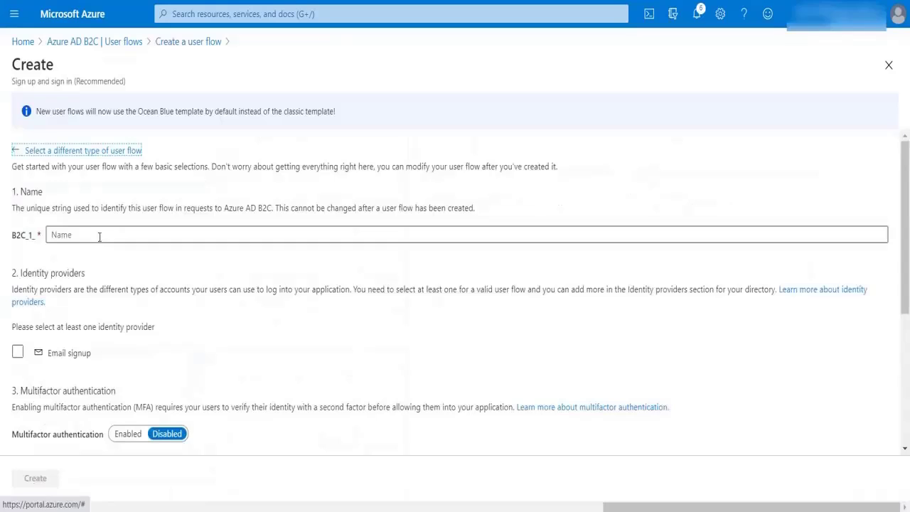
{"action": "type", "text": "sinup"}
{"action": "left_click", "coordinate": [18, 352]}
{"action": "scroll", "coordinate": [19, 359], "scroll_direction": "down", "scroll_amount": 2}
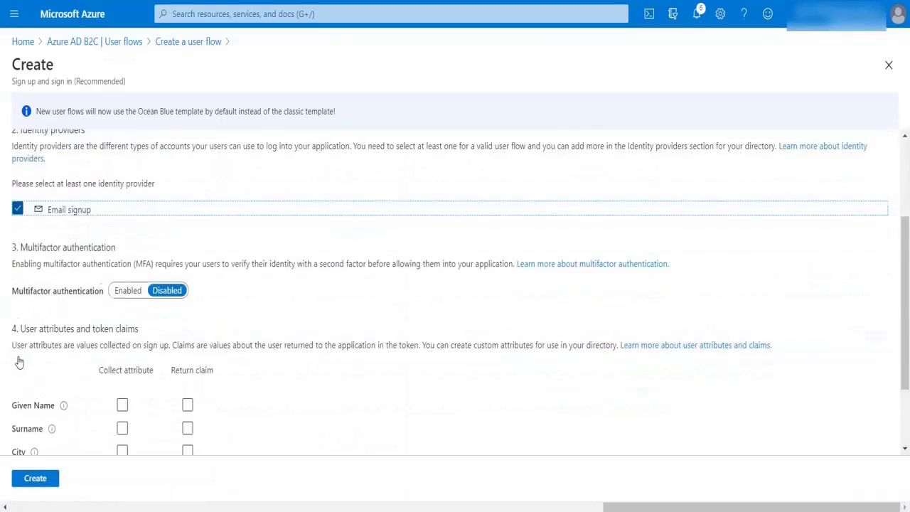
{"action": "scroll", "coordinate": [71, 327], "scroll_direction": "down", "scroll_amount": 1}
{"action": "left_click", "coordinate": [122, 305]}
{"action": "left_click", "coordinate": [122, 328]}
{"action": "left_click", "coordinate": [36, 478]}
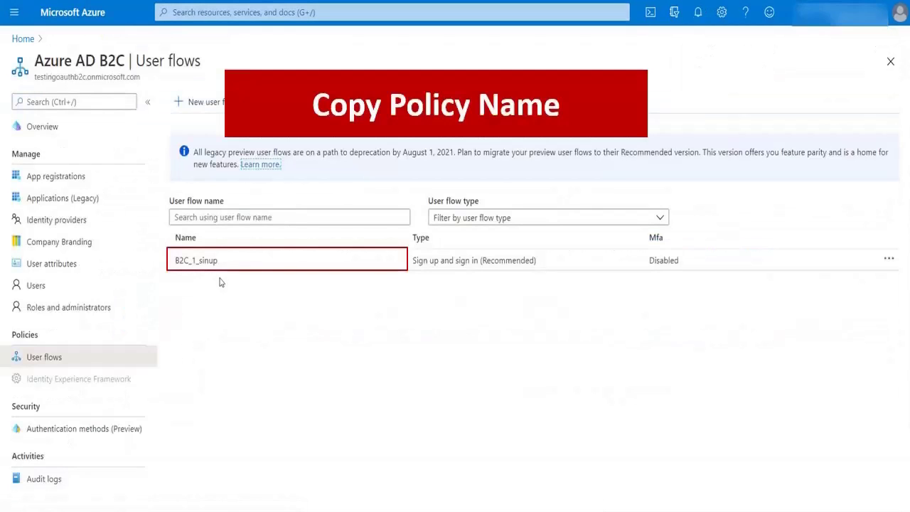
{"action": "left_click_drag", "start_coordinate": [223, 260], "coordinate": [177, 264]}
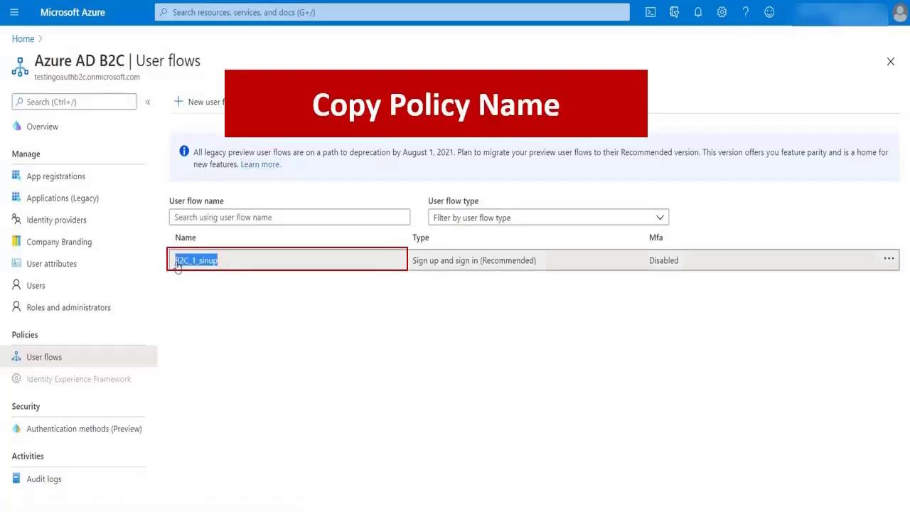
- Paste B2C_1_sinup into the Azure B2C Policy field and save the settings
{"action": "left_click", "coordinate": [542, 341]}
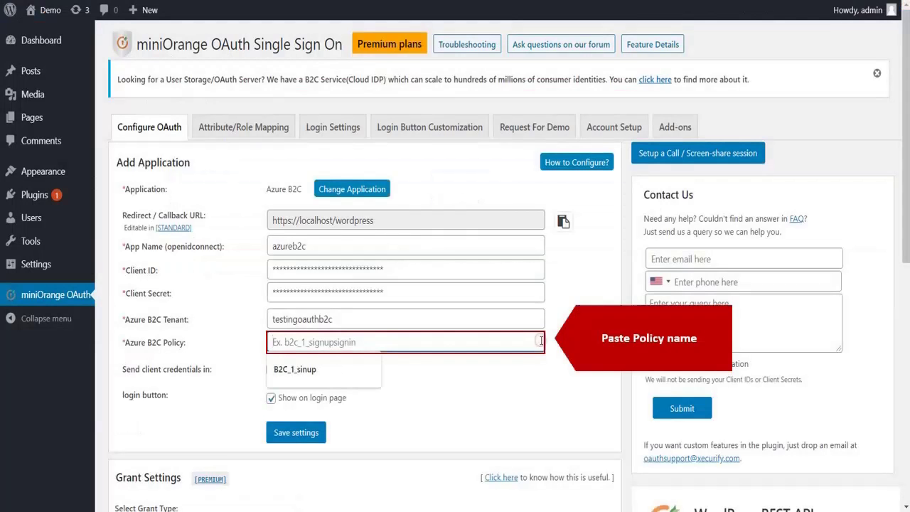
{"action": "key", "text": "ctrl+v"}
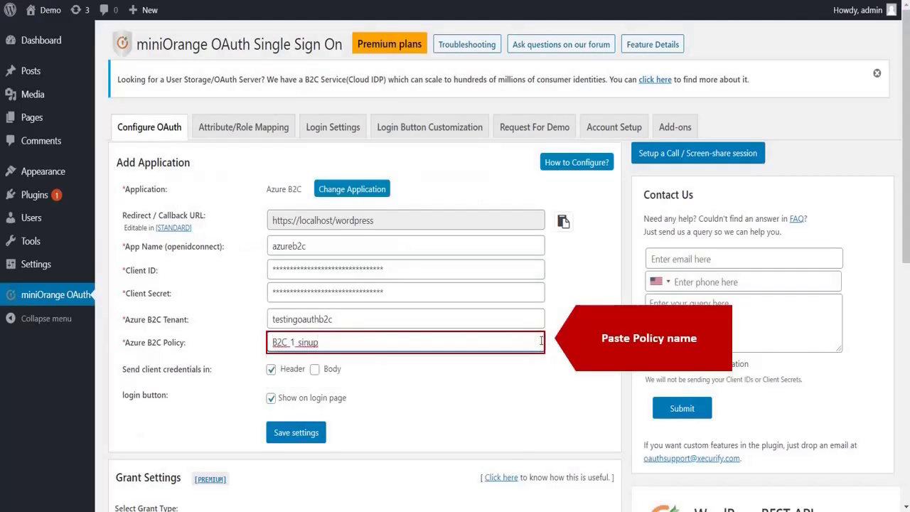
{"action": "left_click", "coordinate": [321, 434]}
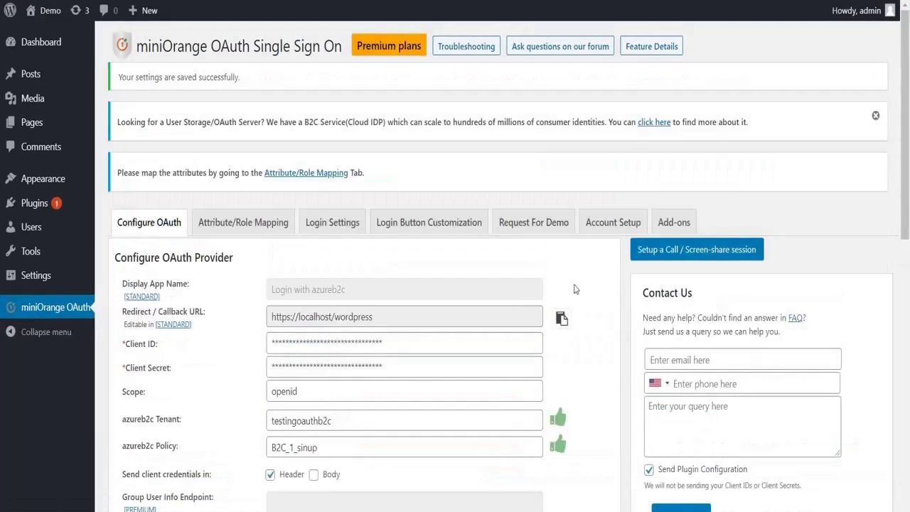
- Run Test Configuration to confirm Azure B2C returns user attributes, then close the results
{"action": "scroll", "coordinate": [575, 288], "scroll_direction": "down", "scroll_amount": 3}
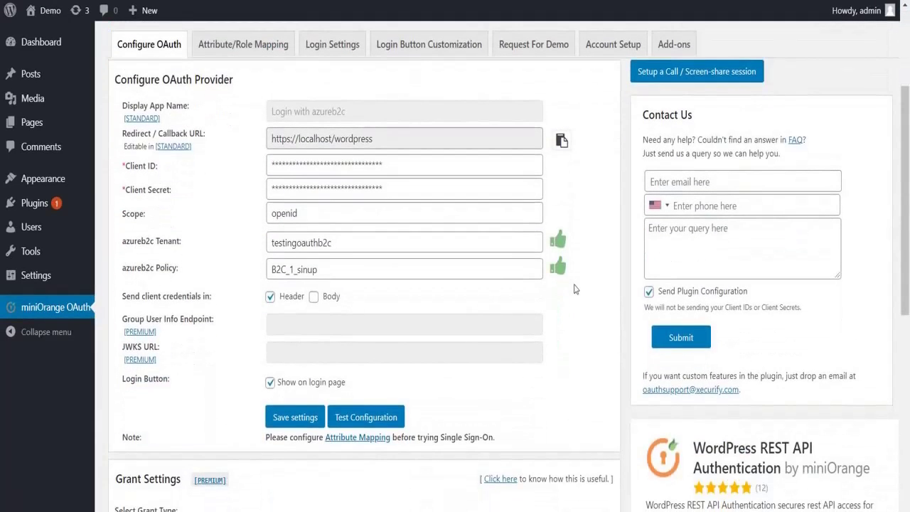
{"action": "left_click", "coordinate": [393, 413]}
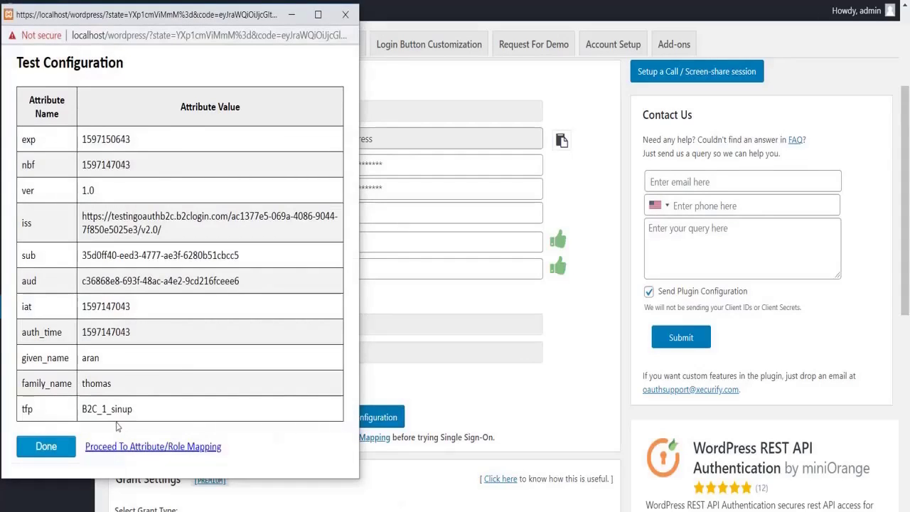
{"action": "left_click", "coordinate": [47, 445]}
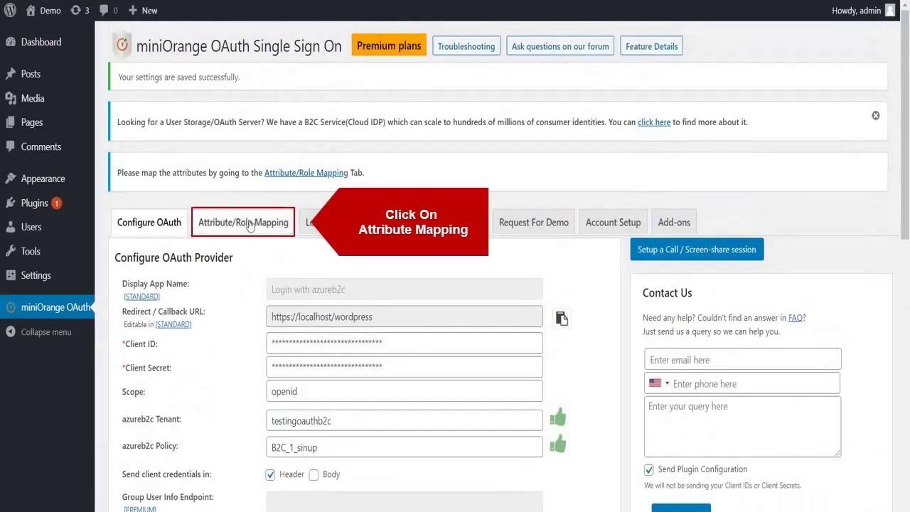
- On the Attribute/Role Mapping tab, choose given_name as the Username attribute
{"action": "left_click", "coordinate": [248, 223]}
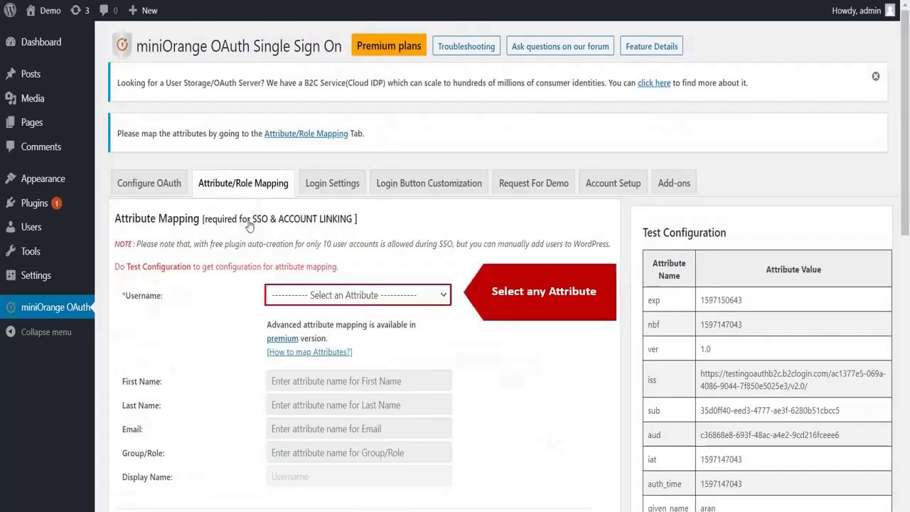
{"action": "left_click", "coordinate": [295, 294]}
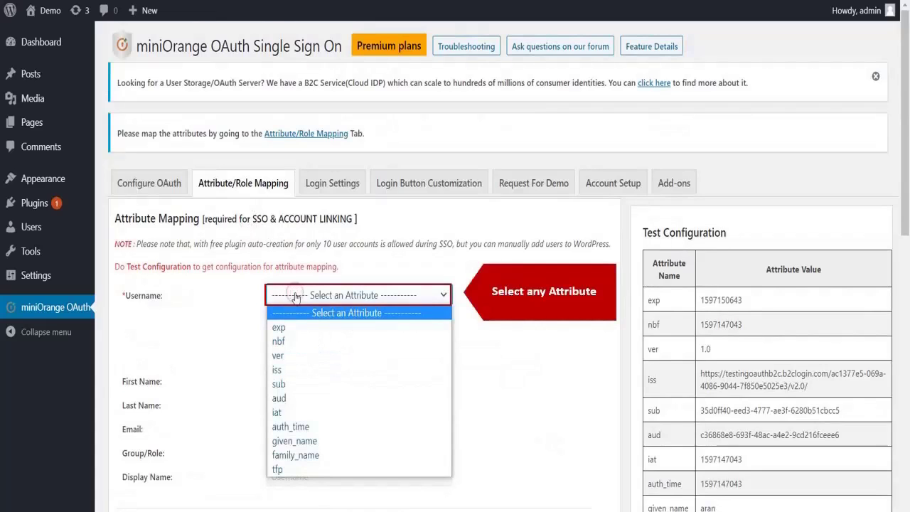
{"action": "left_click", "coordinate": [306, 441]}
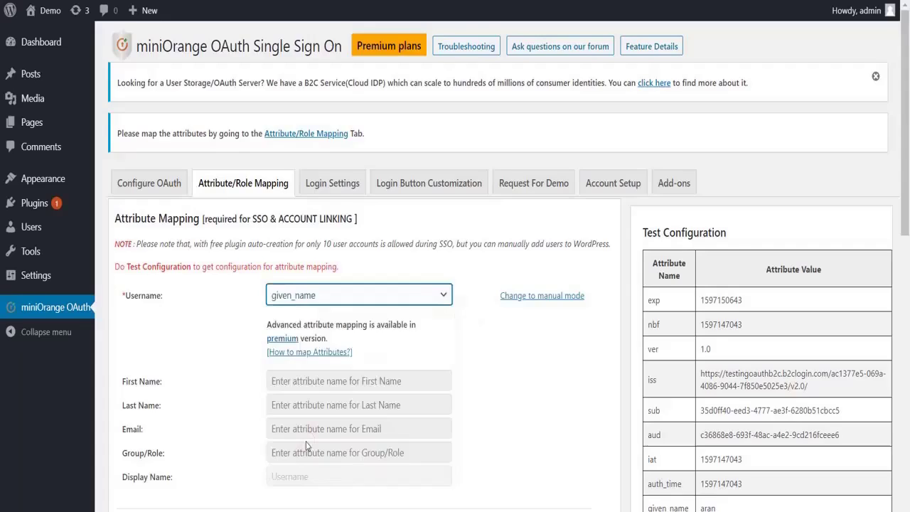
{"action": "scroll", "coordinate": [307, 446], "scroll_direction": "down", "scroll_amount": 3}
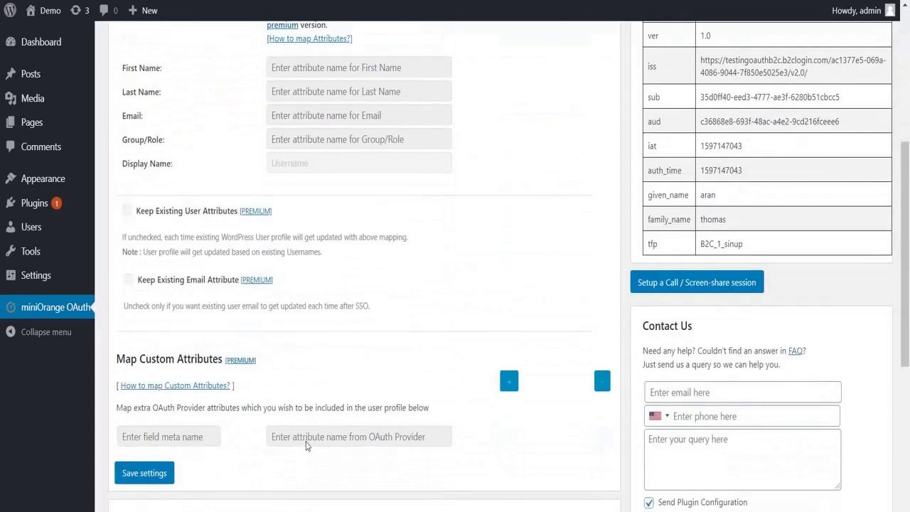
{"action": "scroll", "coordinate": [305, 445], "scroll_direction": "down", "scroll_amount": 1}
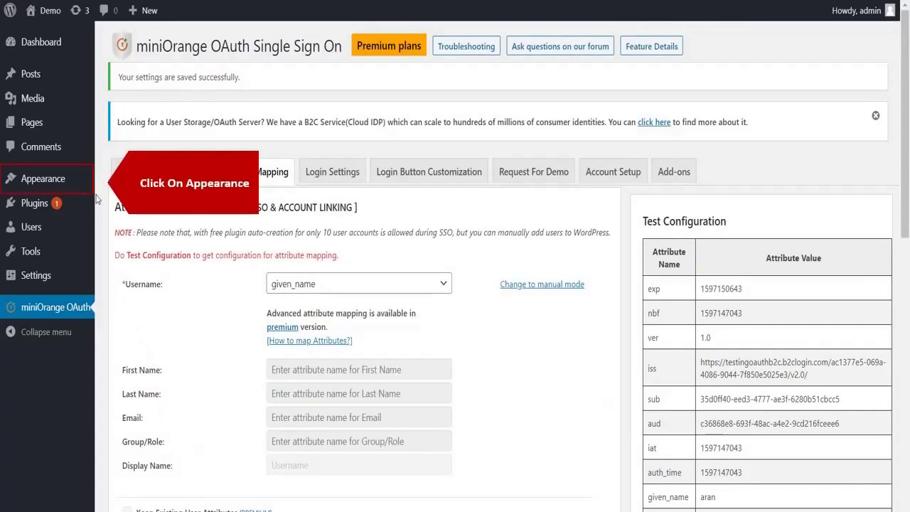
- Place the miniOrange OAuth widget in Footer #1 below Search via Appearance > Widgets
{"action": "mouse_move", "coordinate": [64, 177]}
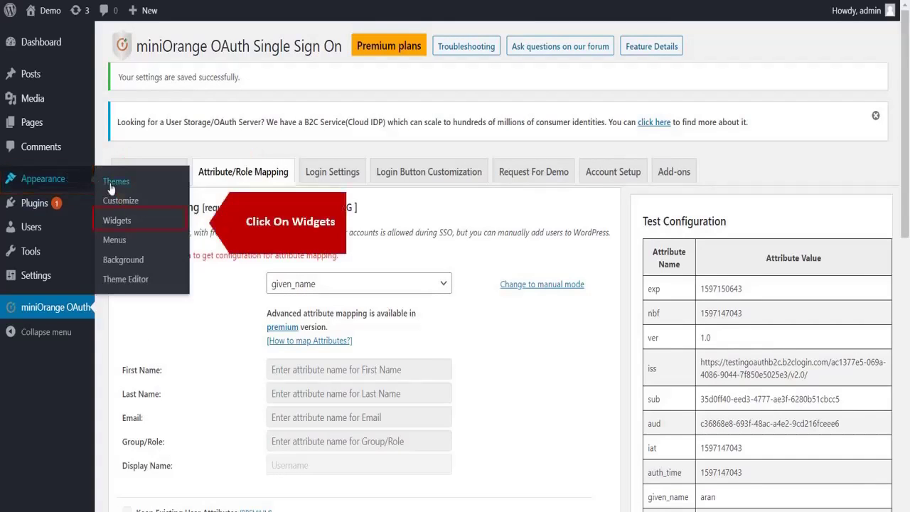
{"action": "left_click", "coordinate": [120, 220]}
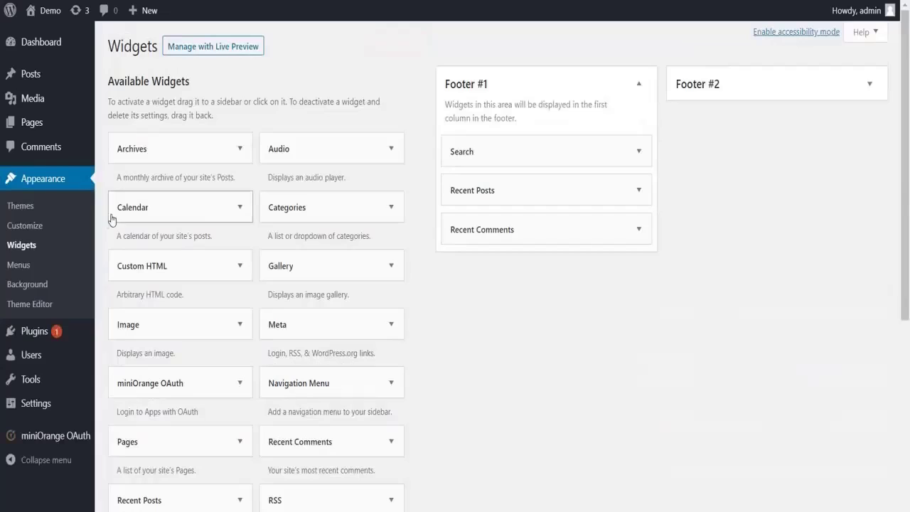
{"action": "left_click_drag", "start_coordinate": [150, 394], "coordinate": [496, 171]}
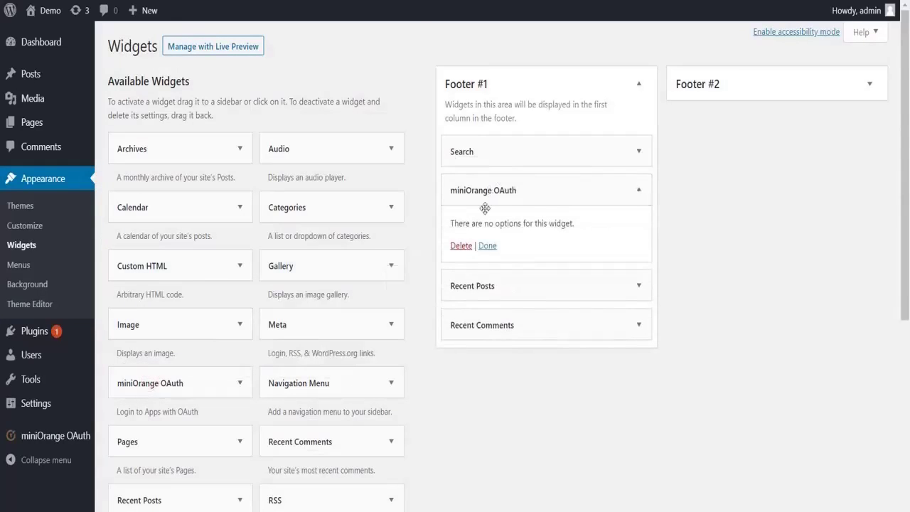
{"action": "left_click", "coordinate": [487, 246]}
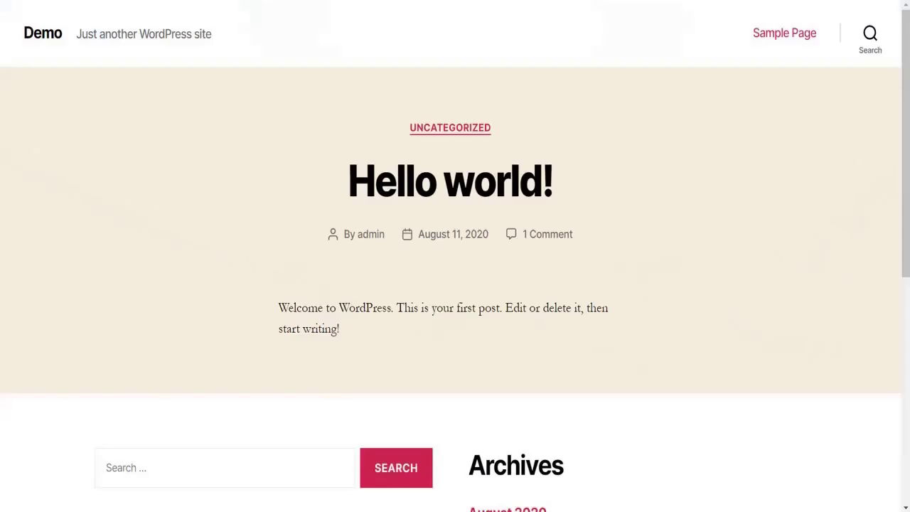
- Scroll to the site footer and launch 'Login with Azureb2c' single sign-on
{"action": "scroll", "coordinate": [146, 228], "scroll_direction": "down", "scroll_amount": 5}
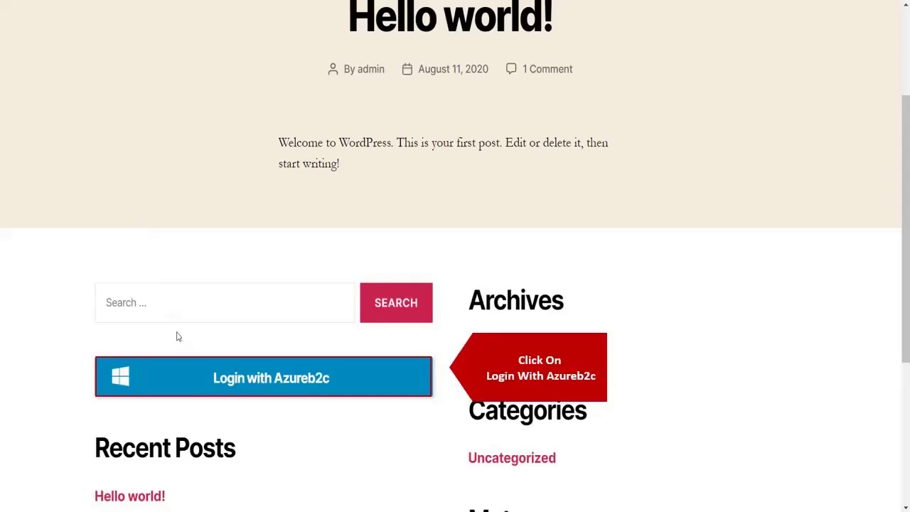
{"action": "left_click", "coordinate": [197, 383]}
- Sign in to Azure B2C with the test user's email address and account password
{"action": "left_click", "coordinate": [363, 218]}
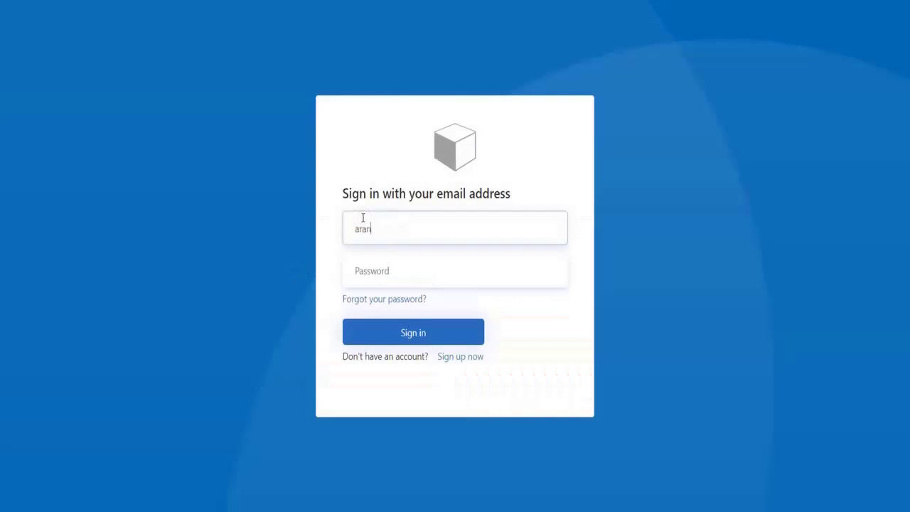
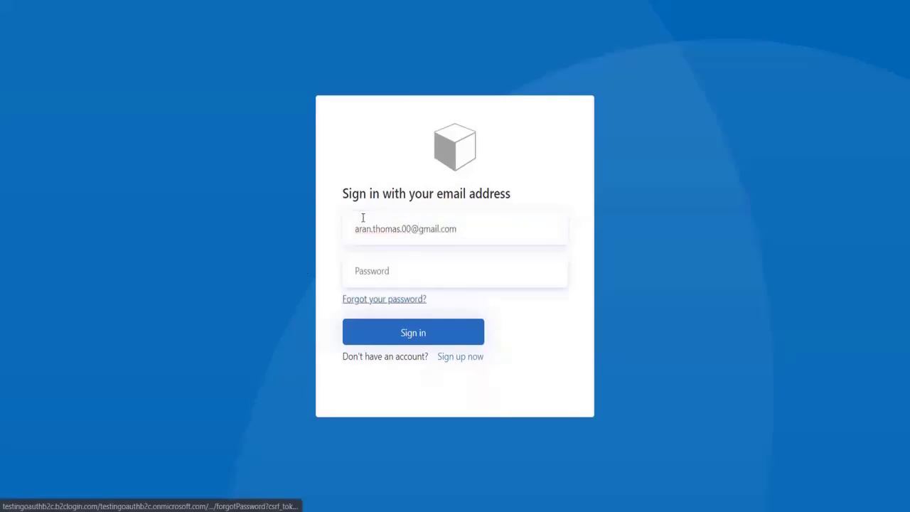
{"action": "left_click", "coordinate": [374, 268]}
{"action": "type", "text": "•••••••••"}
{"action": "left_click", "coordinate": [396, 337]}
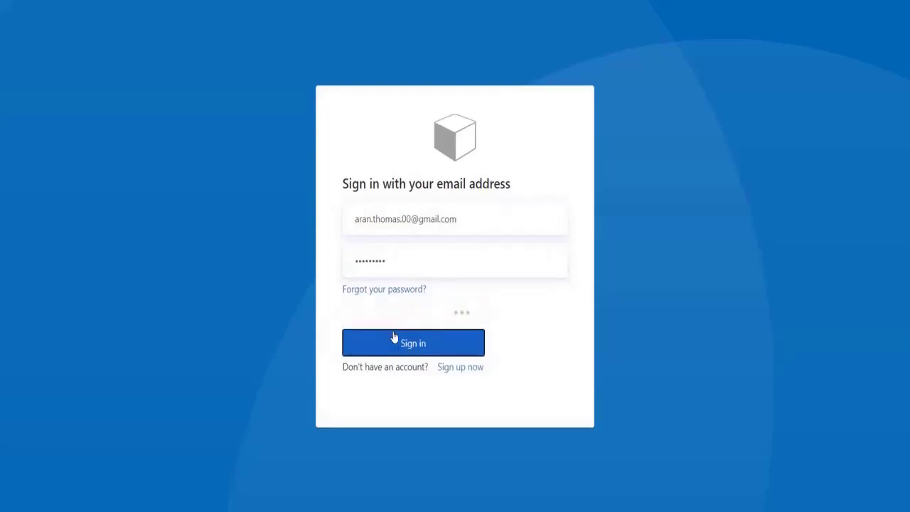